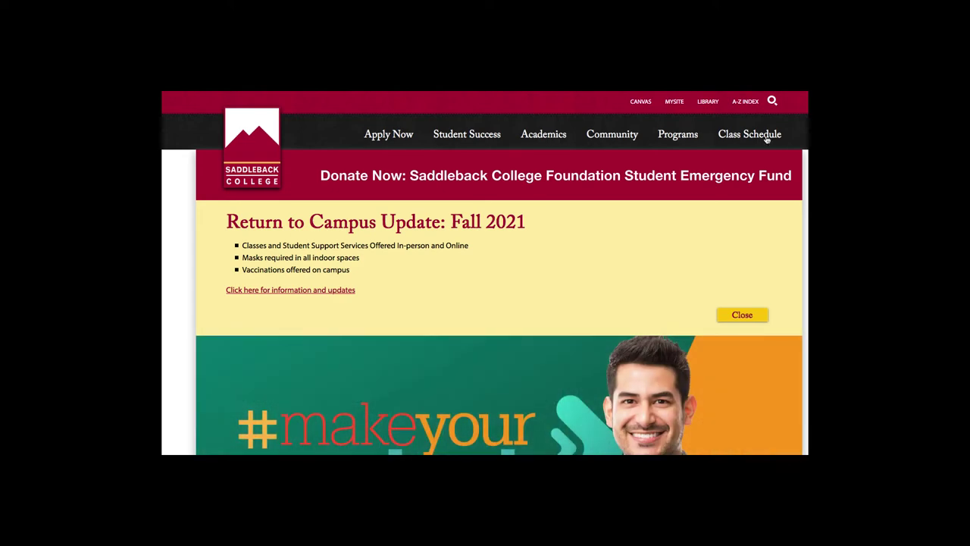
From the Saddleback College Library page's Citation Help links, follow 'Sign up for RefWorks'.
{"action": "left_click", "coordinate": [709, 103]}
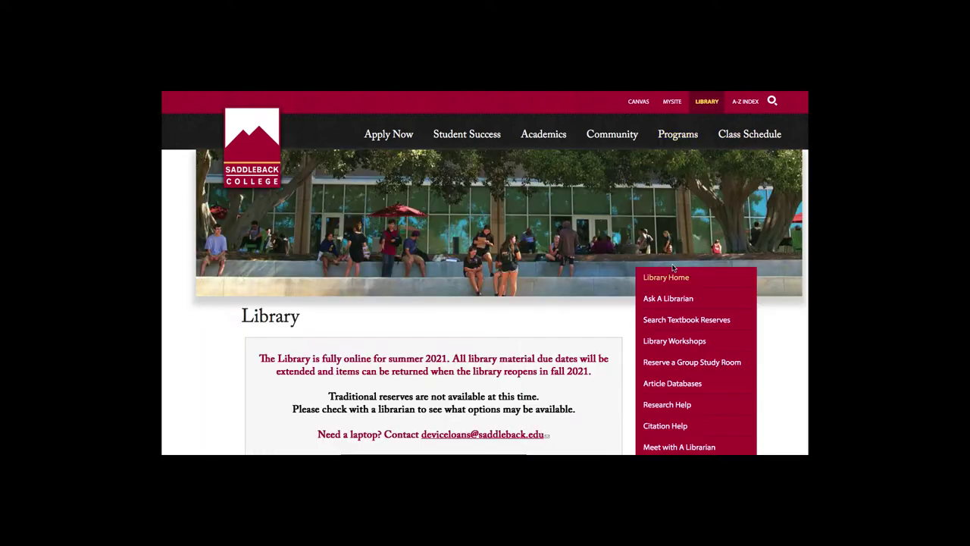
{"action": "scroll", "coordinate": [673, 269], "scroll_direction": "down", "scroll_amount": 5}
{"action": "scroll", "coordinate": [673, 269], "scroll_direction": "down", "scroll_amount": 2}
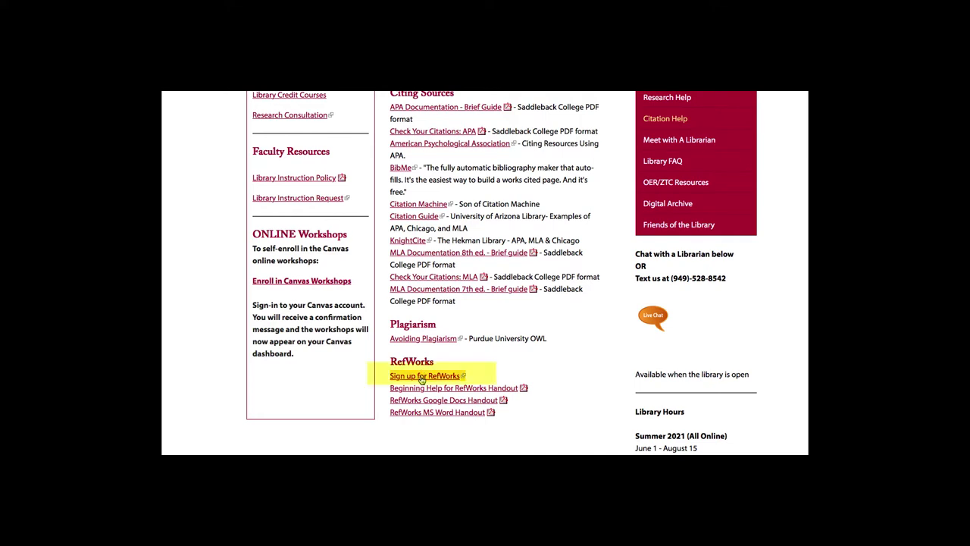
{"action": "left_click", "coordinate": [422, 376]}
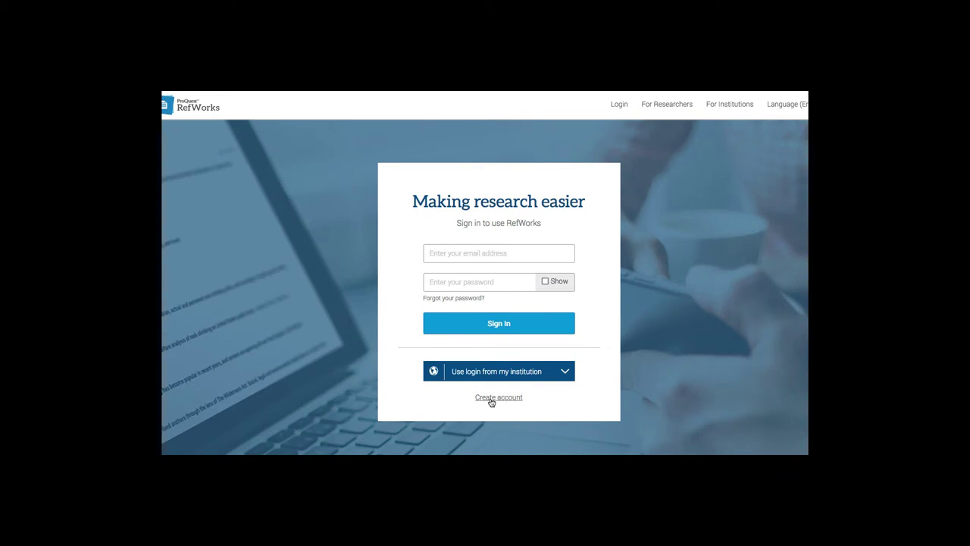
View the RefWorks create-account form, then enter the institutional email on the sign-in page.
{"action": "left_click", "coordinate": [491, 401]}
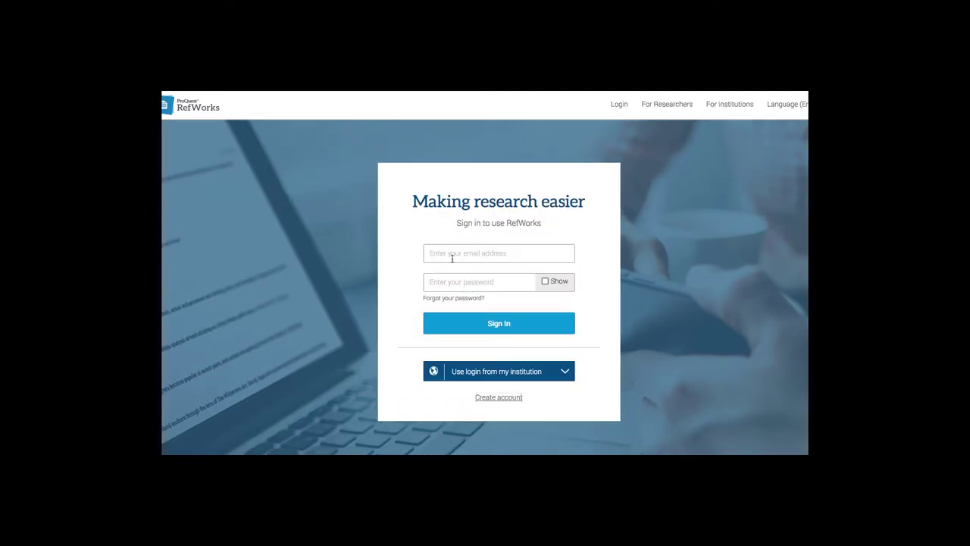
{"action": "left_click", "coordinate": [453, 258]}
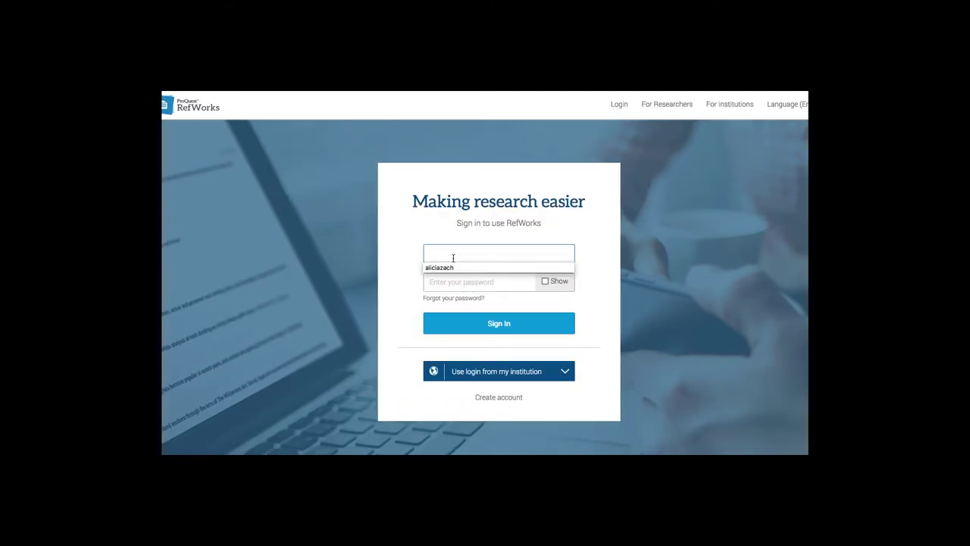
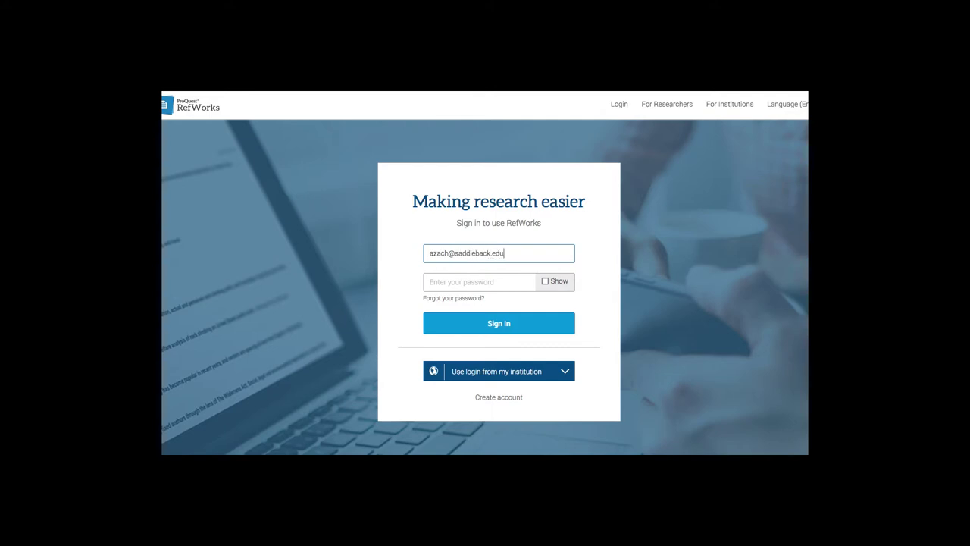
{"action": "key", "text": "Tab"}
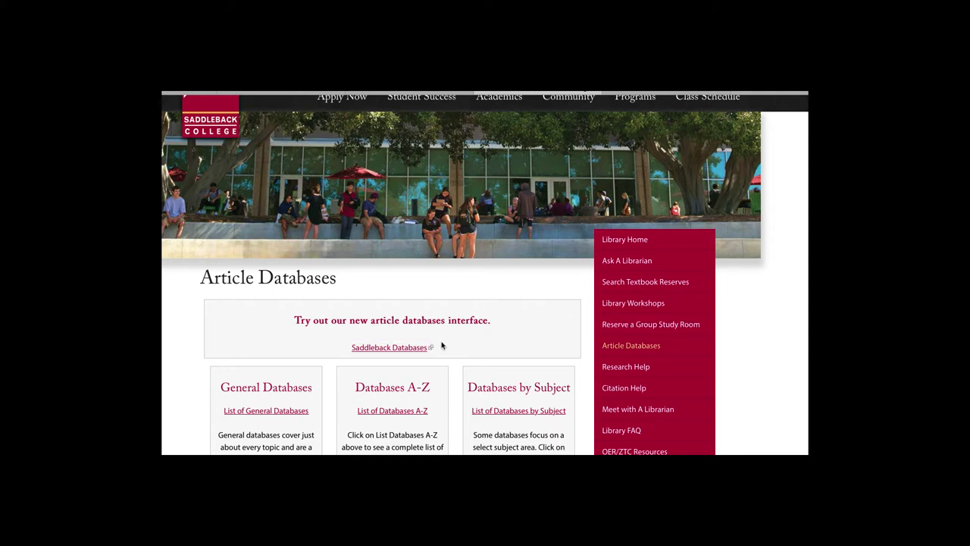
Open 'List of Databases A-Z' and scroll down to the Popular Databases column.
{"action": "left_click", "coordinate": [640, 347]}
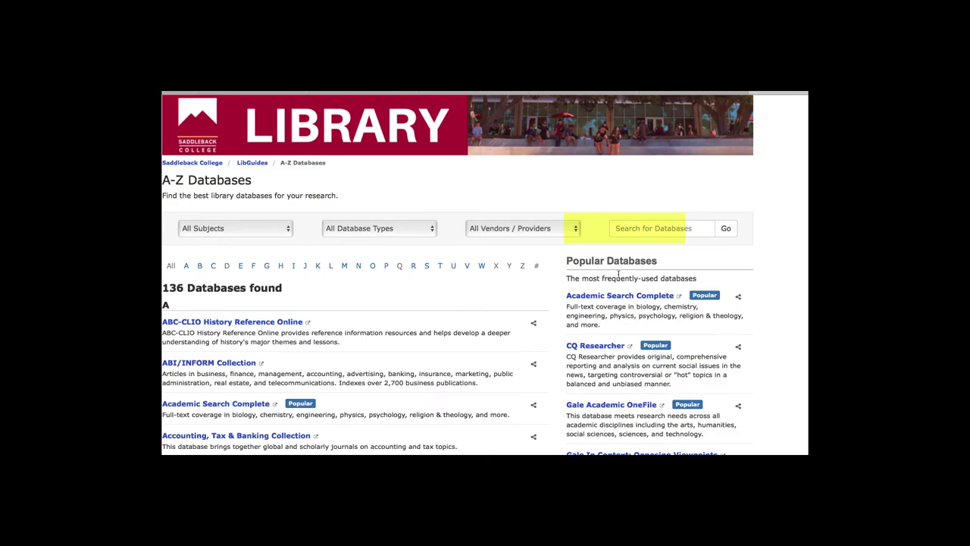
{"action": "scroll", "coordinate": [625, 305], "scroll_direction": "down", "scroll_amount": 1}
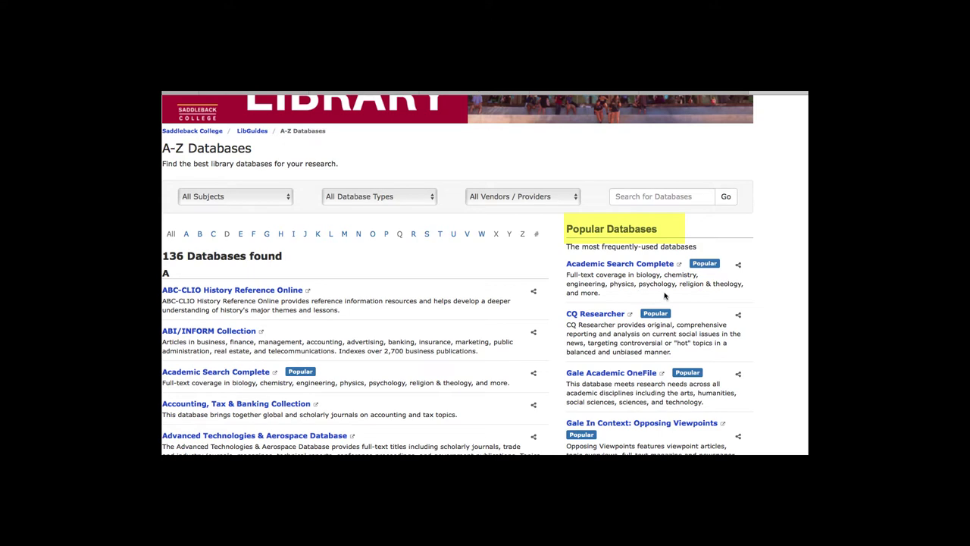
{"action": "scroll", "coordinate": [645, 307], "scroll_direction": "down", "scroll_amount": 1}
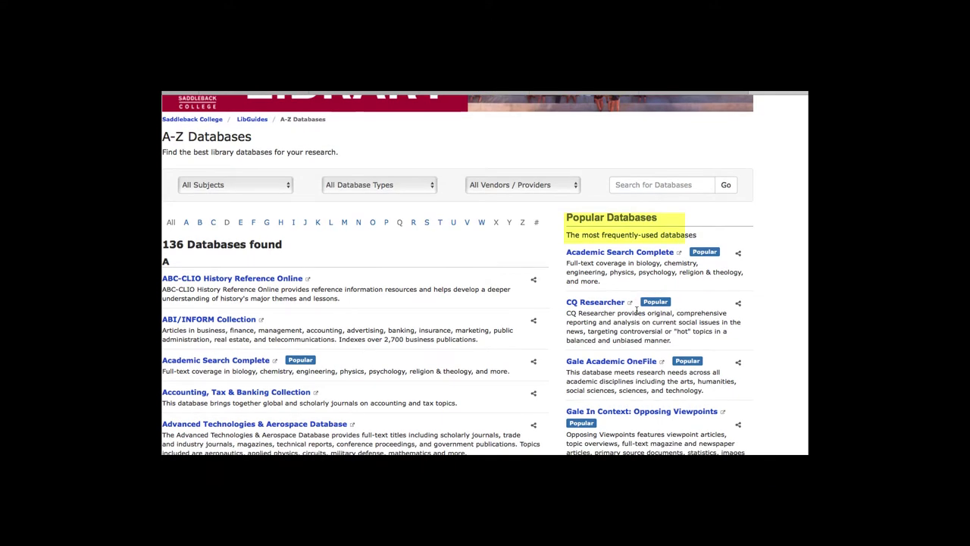
In CQ Researcher, open the Special Education report under Education > Education Policy.
{"action": "left_click", "coordinate": [597, 303]}
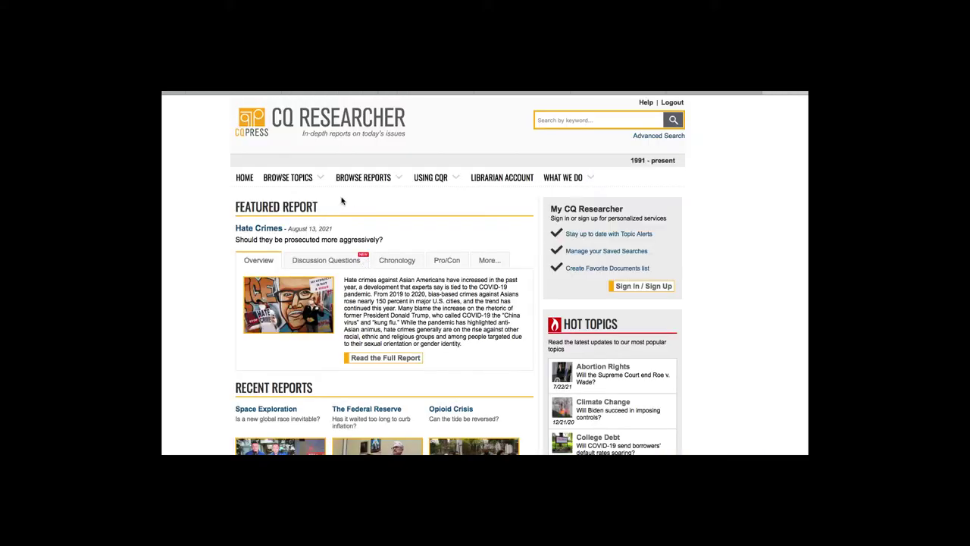
{"action": "mouse_move", "coordinate": [300, 187]}
{"action": "left_click", "coordinate": [277, 250]}
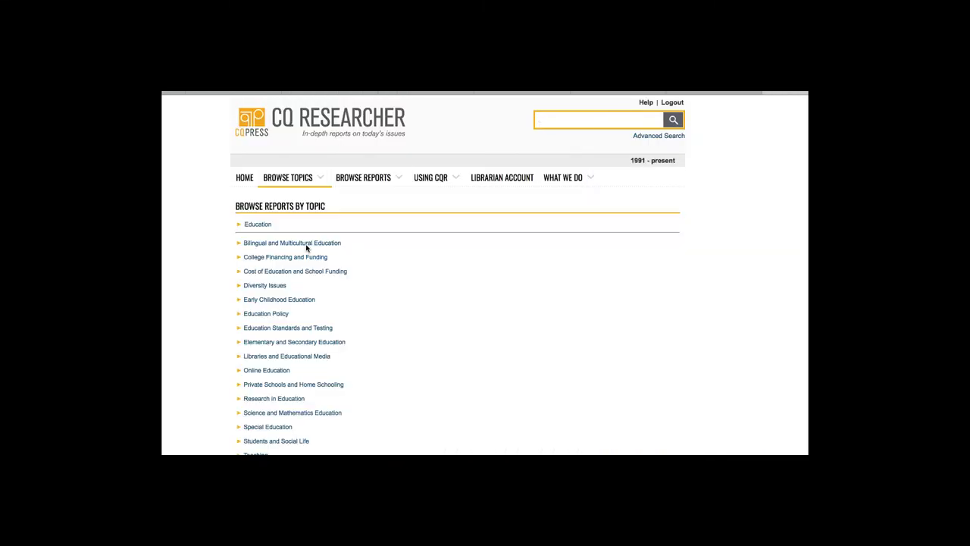
{"action": "left_click", "coordinate": [278, 315]}
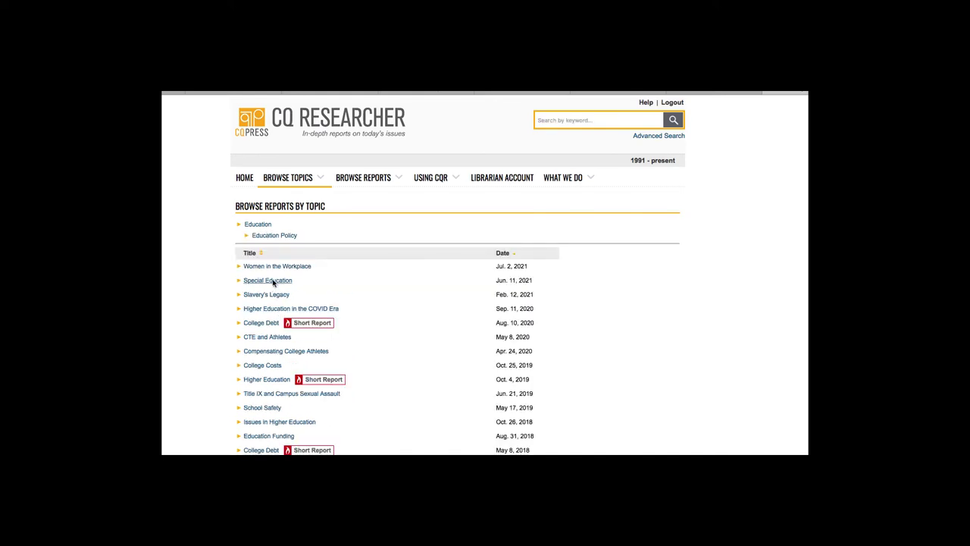
{"action": "left_click", "coordinate": [271, 280]}
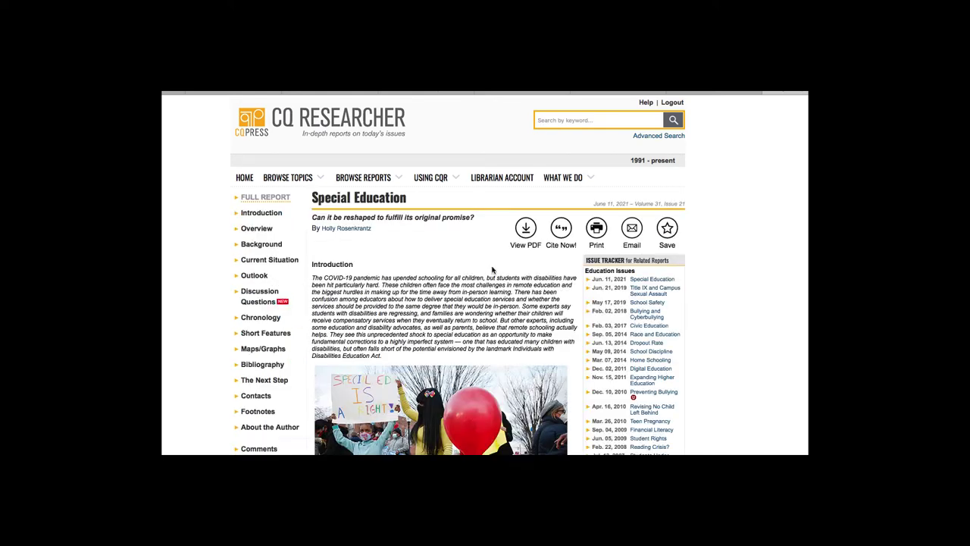
Use Cite Now! to export the report's citation to RefWorks.
{"action": "left_click", "coordinate": [561, 232]}
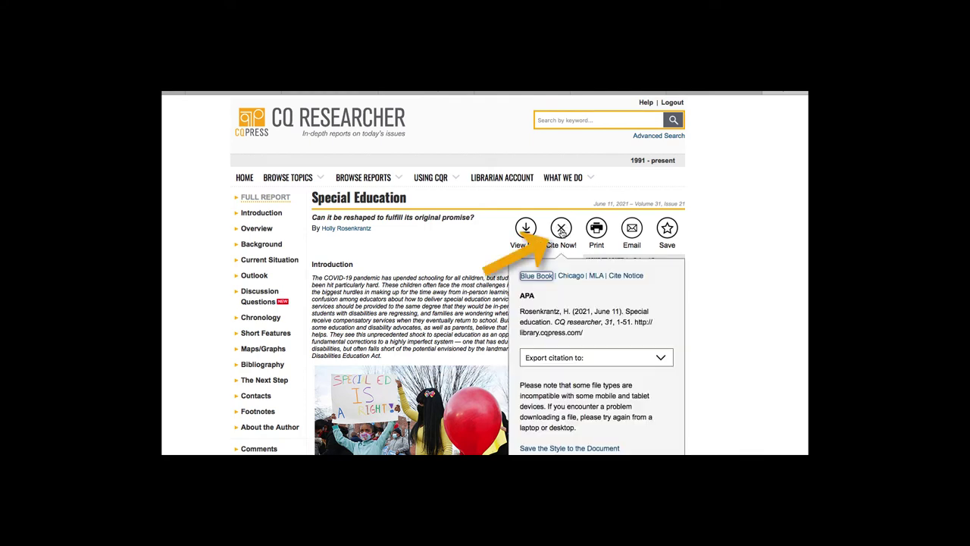
{"action": "left_click", "coordinate": [565, 362]}
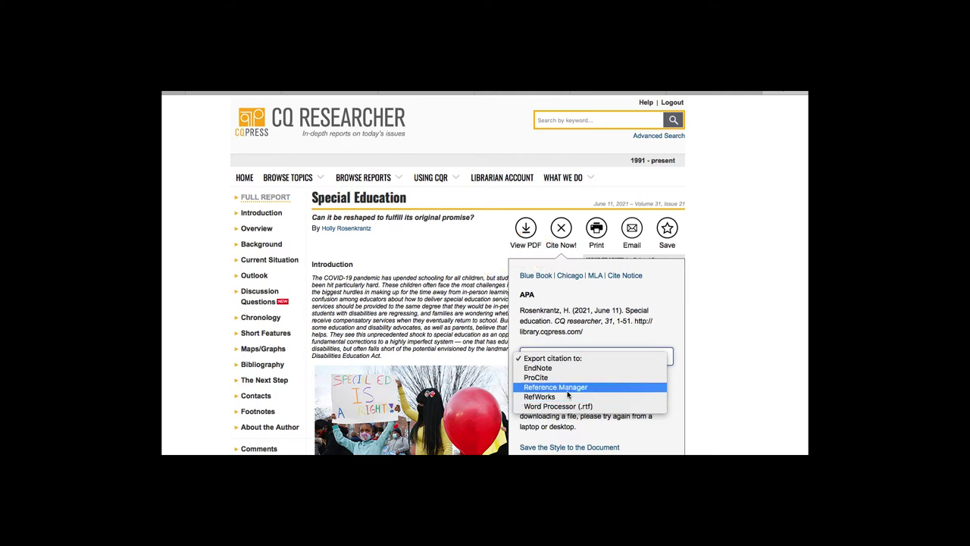
{"action": "left_click", "coordinate": [568, 396]}
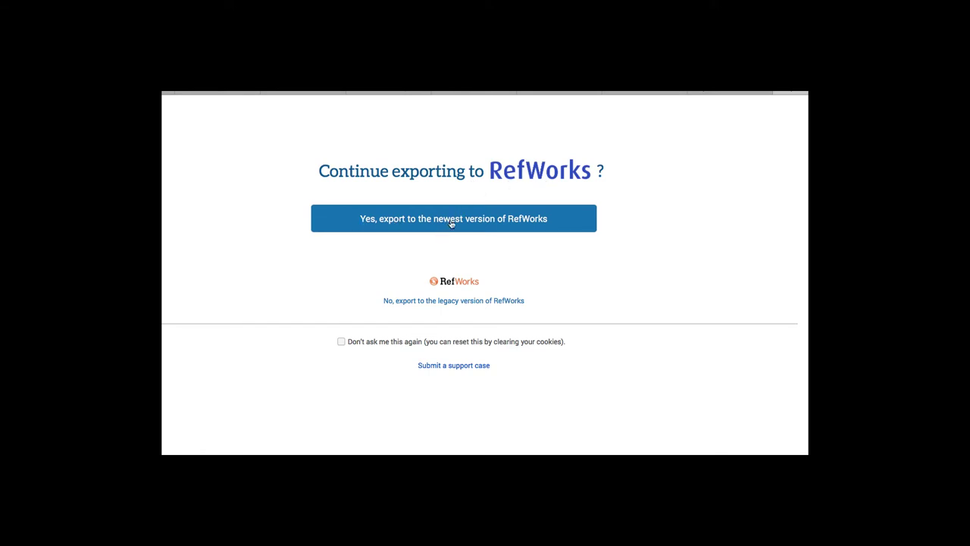
Confirm export to the newest RefWorks and view the Special Education reference, Ref ID 36.
{"action": "left_click", "coordinate": [474, 225]}
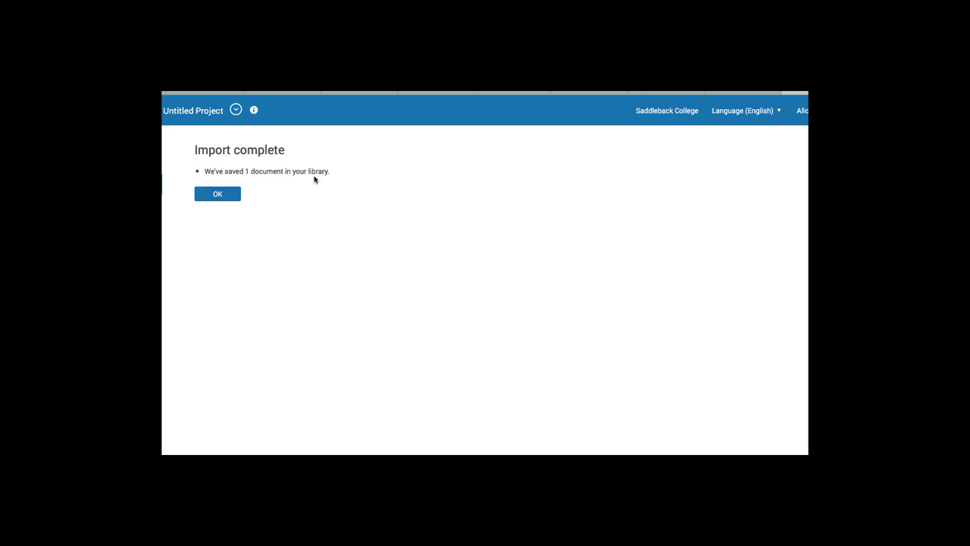
{"action": "left_click", "coordinate": [226, 196]}
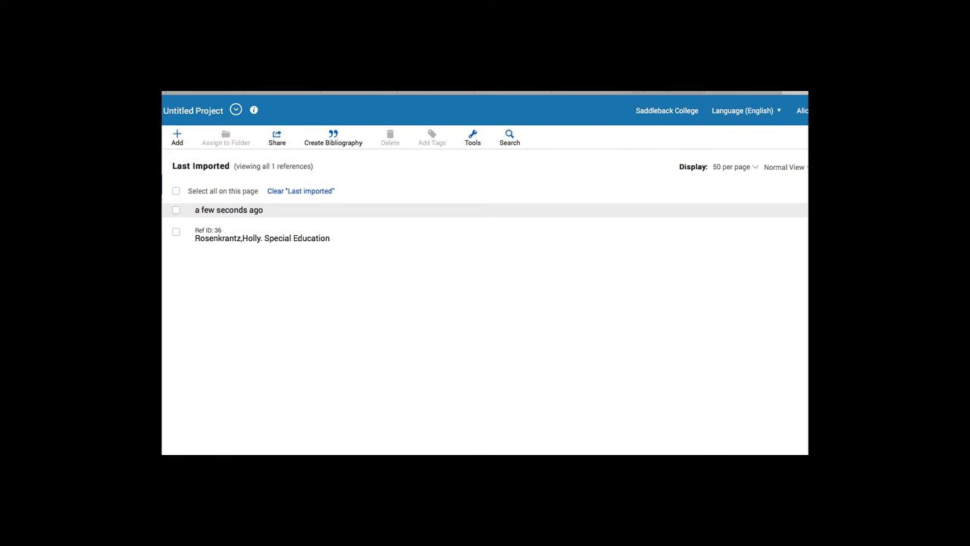
Return to the A-Z Databases list and open ProQuest.
{"action": "left_click", "coordinate": [639, 92]}
{"action": "scroll", "coordinate": [672, 301], "scroll_direction": "down", "scroll_amount": 3}
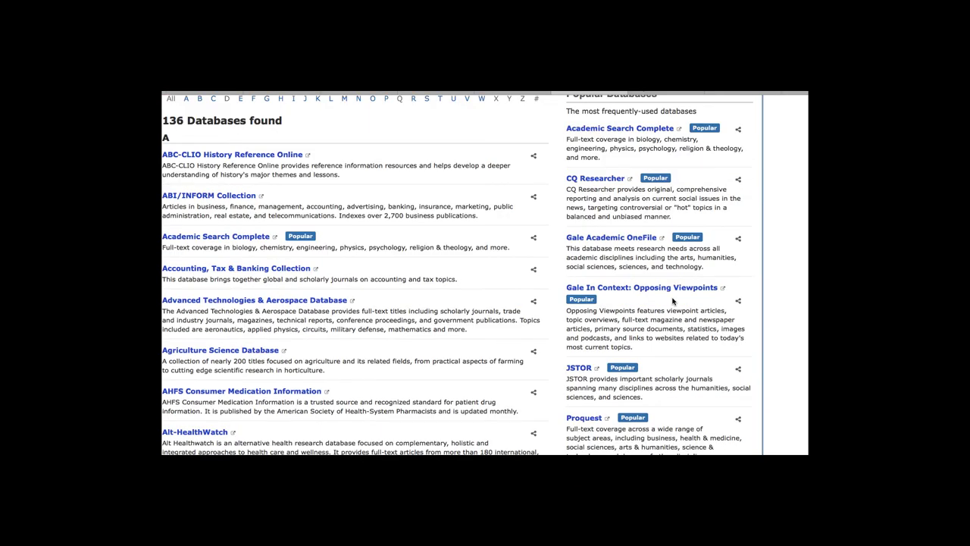
{"action": "scroll", "coordinate": [673, 301], "scroll_direction": "down", "scroll_amount": 1}
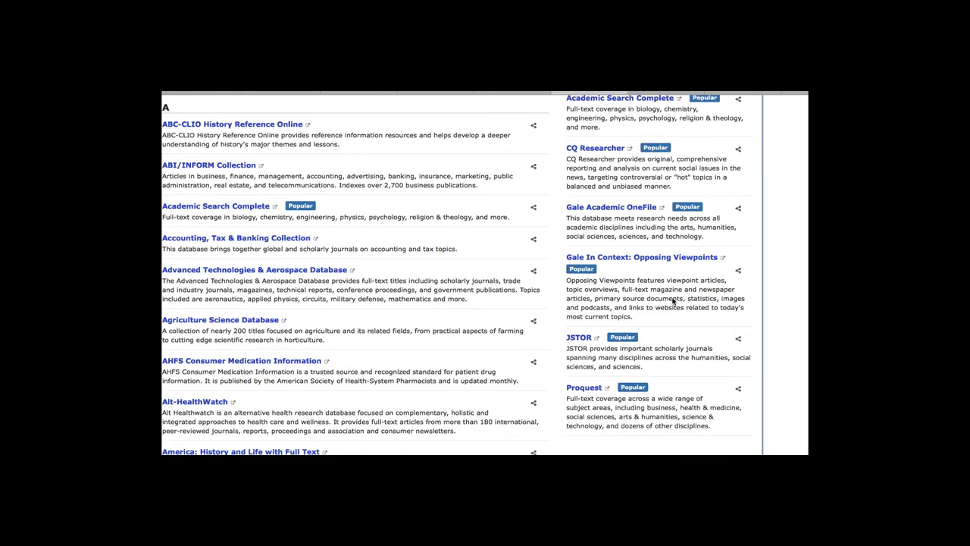
{"action": "left_click", "coordinate": [588, 389]}
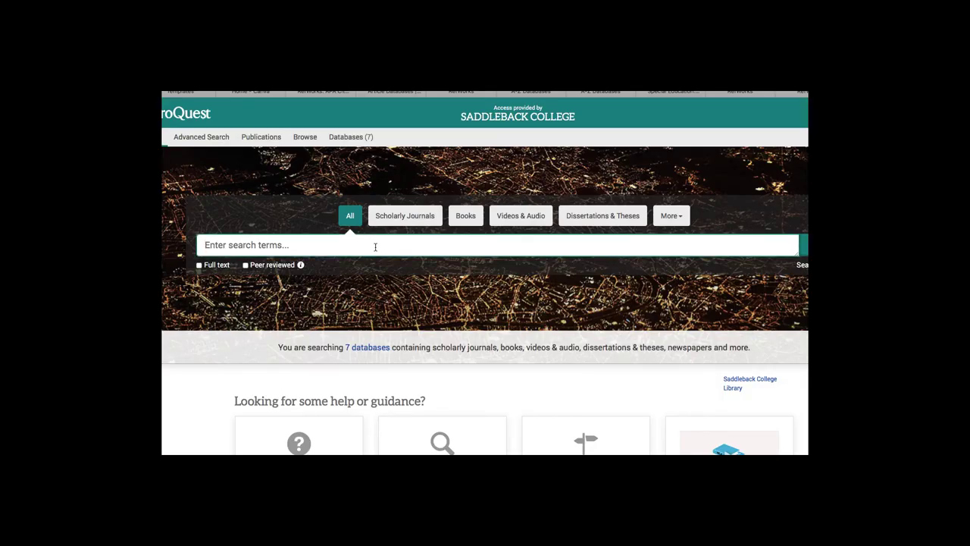
Search ProQuest for 'miniature Australian shepherd' and open 'Pet of the week: Masala'.
{"action": "type", "text": "miniature Australian s"}
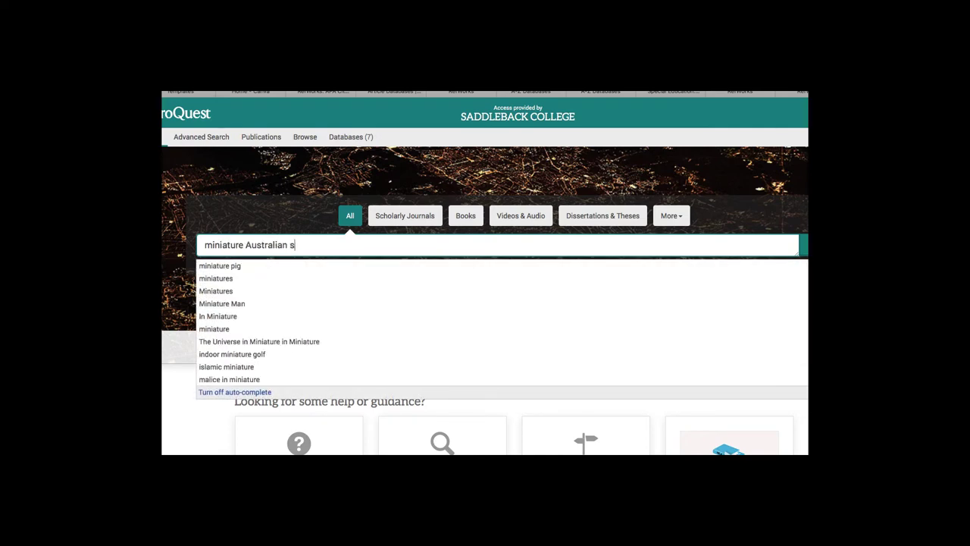
{"action": "type", "text": "hep"}
{"action": "key", "text": "BackSpace"}
{"action": "type", "text": "hepherd"}
{"action": "key", "text": "Return"}
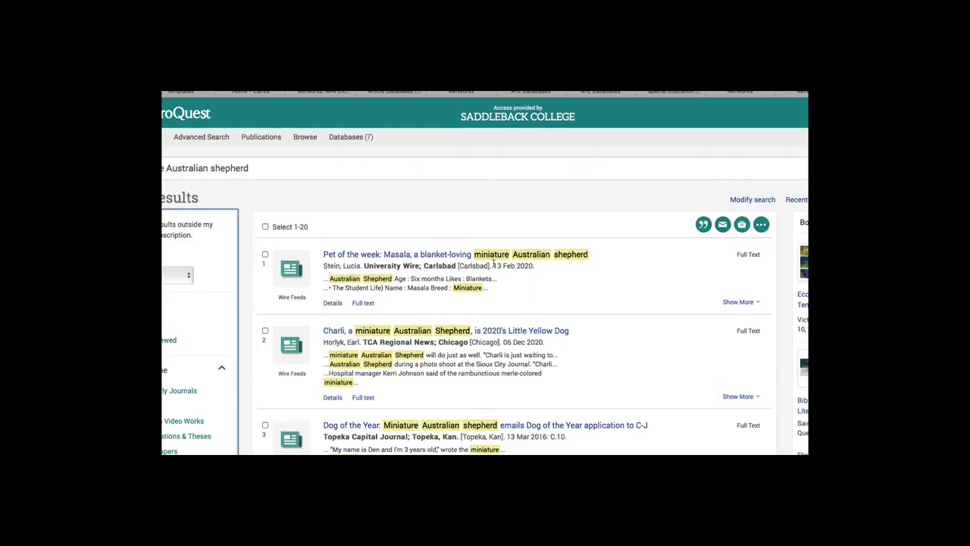
{"action": "left_click", "coordinate": [426, 256]}
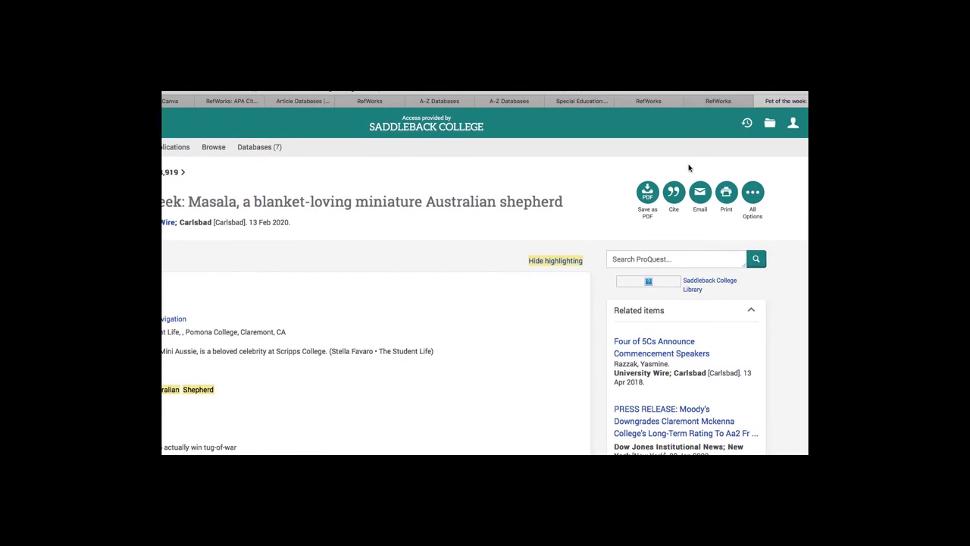
Export the Masala article's citation to the newest RefWorks version, saving it as Ref ID 37.
{"action": "left_click", "coordinate": [674, 196]}
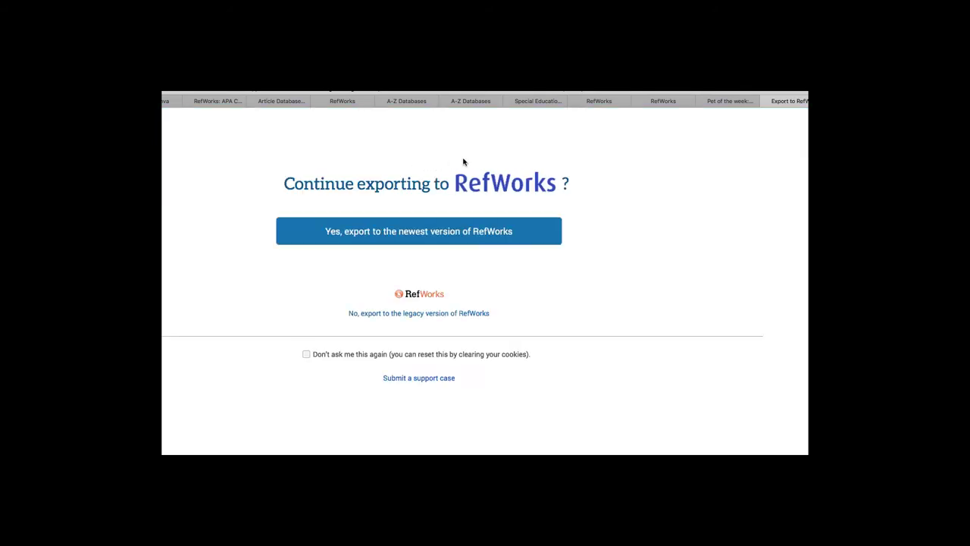
{"action": "left_click", "coordinate": [454, 237]}
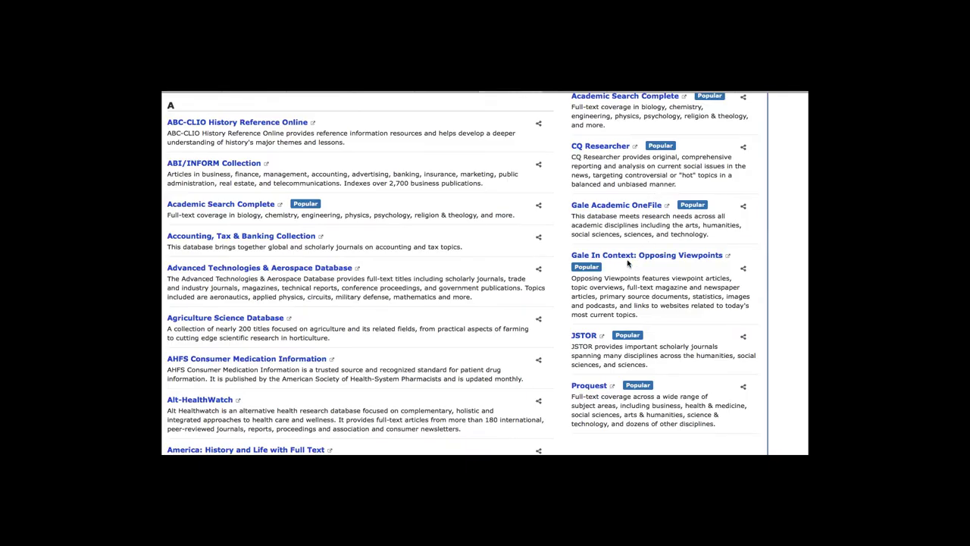
Open JSTOR and run a keyword search for 'female portrait renaissance'.
{"action": "scroll", "coordinate": [589, 267], "scroll_direction": "up", "scroll_amount": 1}
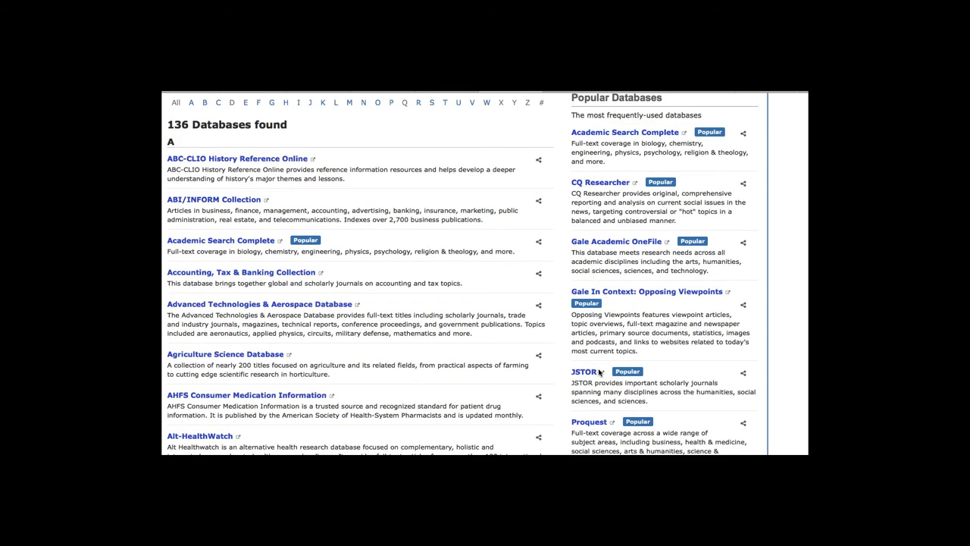
{"action": "left_click", "coordinate": [583, 376]}
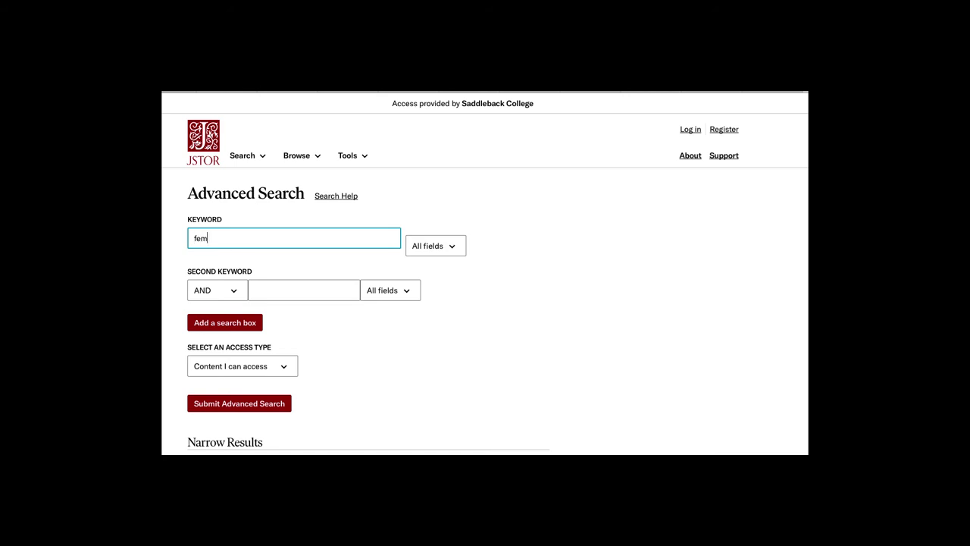
{"action": "type", "text": "female portrait renaissance"}
{"action": "key", "text": "Return"}
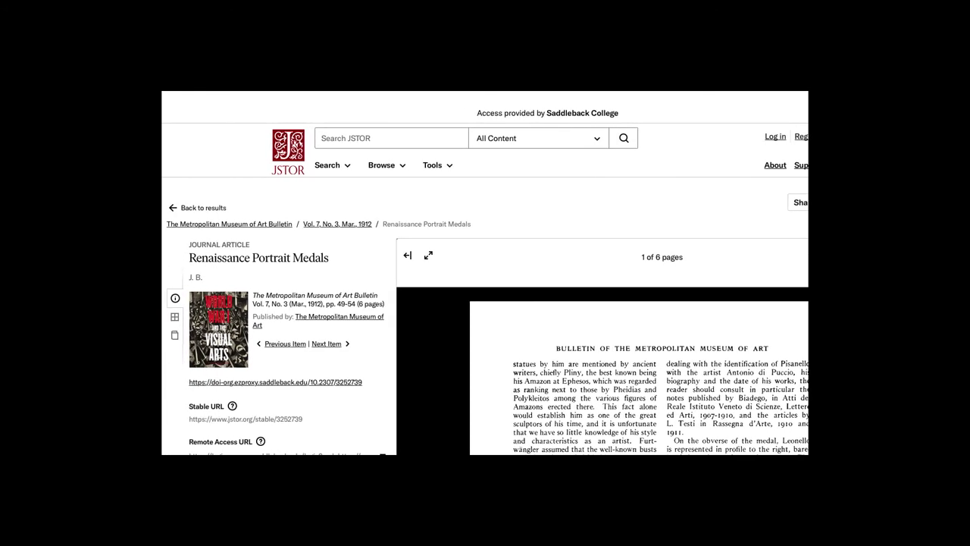
Export 'Renaissance Portrait Medals' to RefWorks via Cite this item, listed as Ref ID 38.
{"action": "scroll", "coordinate": [537, 350], "scroll_direction": "down", "scroll_amount": 2}
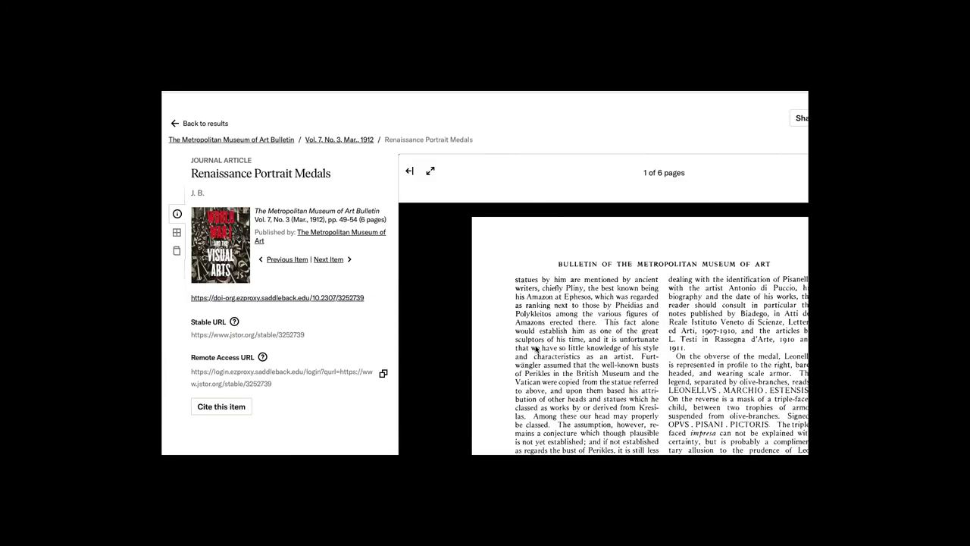
{"action": "scroll", "coordinate": [536, 350], "scroll_direction": "down", "scroll_amount": 1}
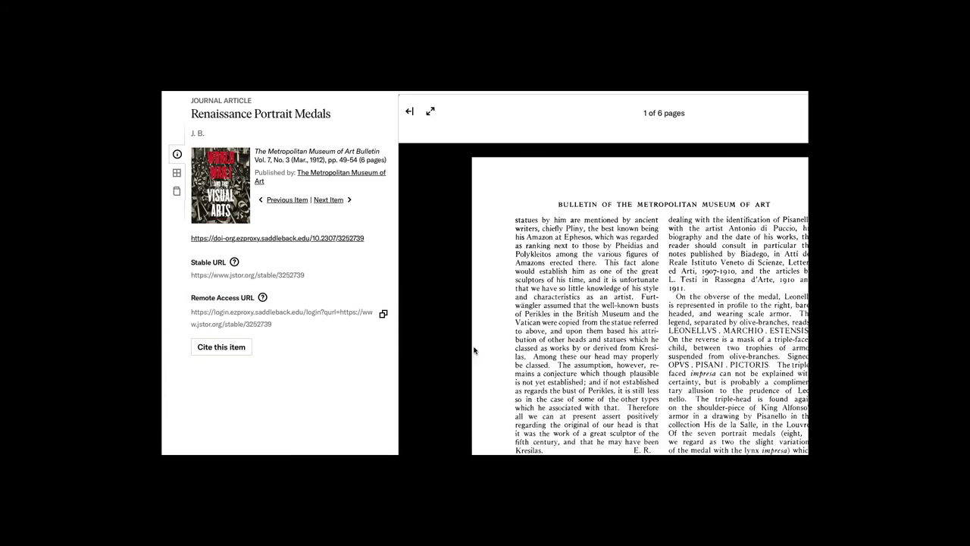
{"action": "left_click", "coordinate": [215, 350]}
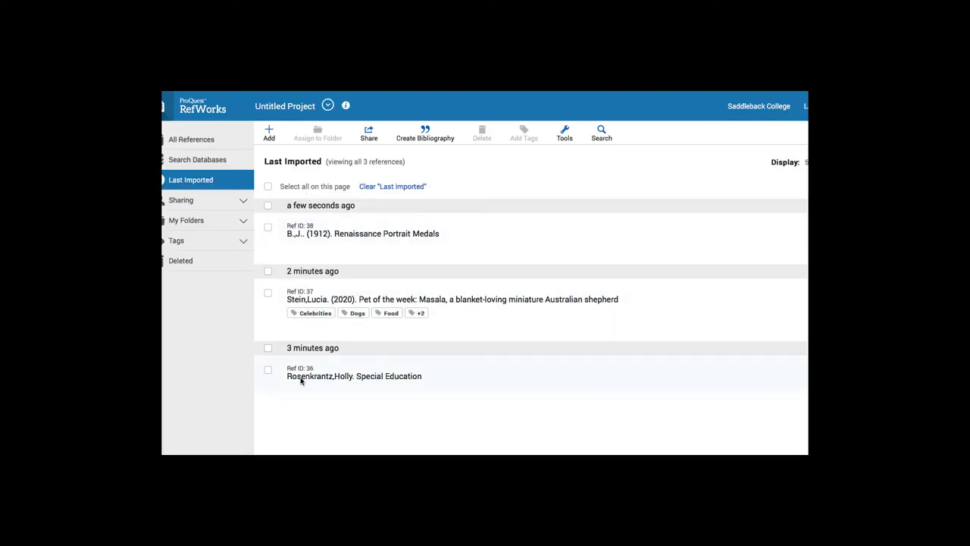
Create an APA 7th bibliography of the three imported references and copy it to the clipboard.
{"action": "left_click", "coordinate": [422, 140]}
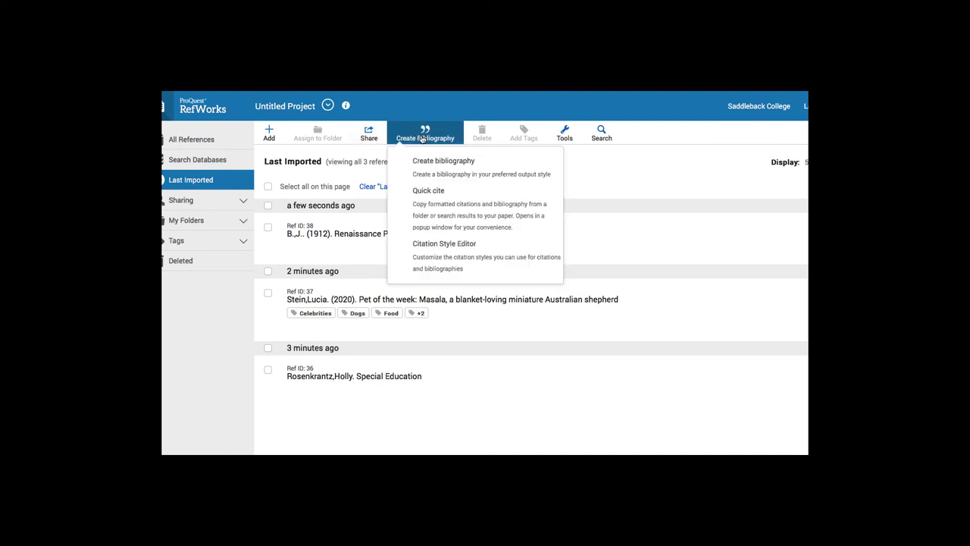
{"action": "left_click", "coordinate": [429, 162]}
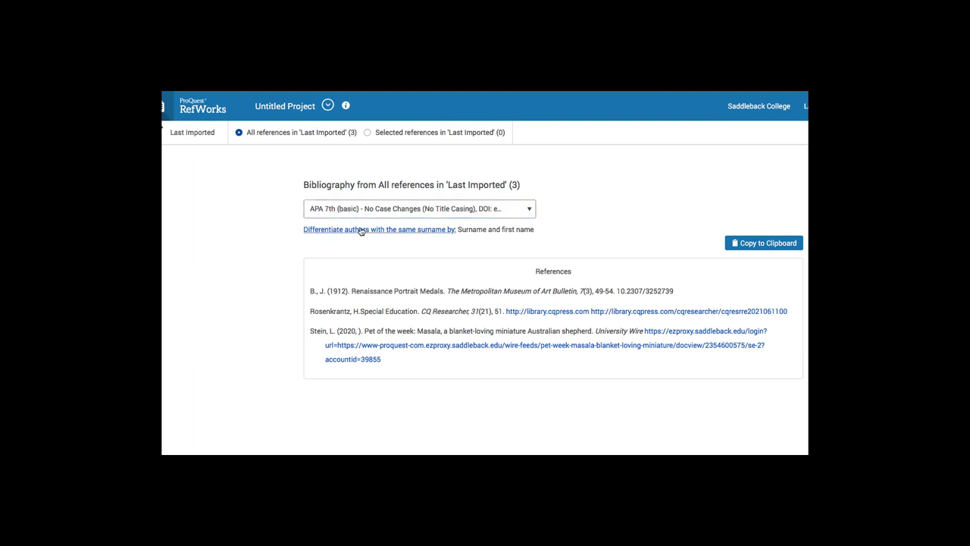
{"action": "left_click", "coordinate": [776, 243]}
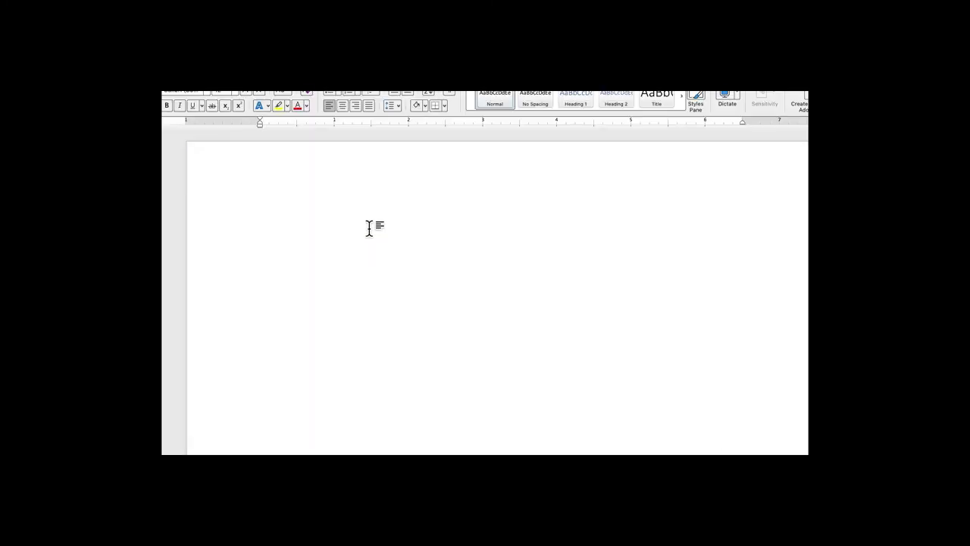
Paste the APA bibliography, a References heading plus three entries, into the blank Word document.
{"action": "key", "text": "super+v"}
{"action": "scroll", "coordinate": [417, 335], "scroll_direction": "down", "scroll_amount": 1}
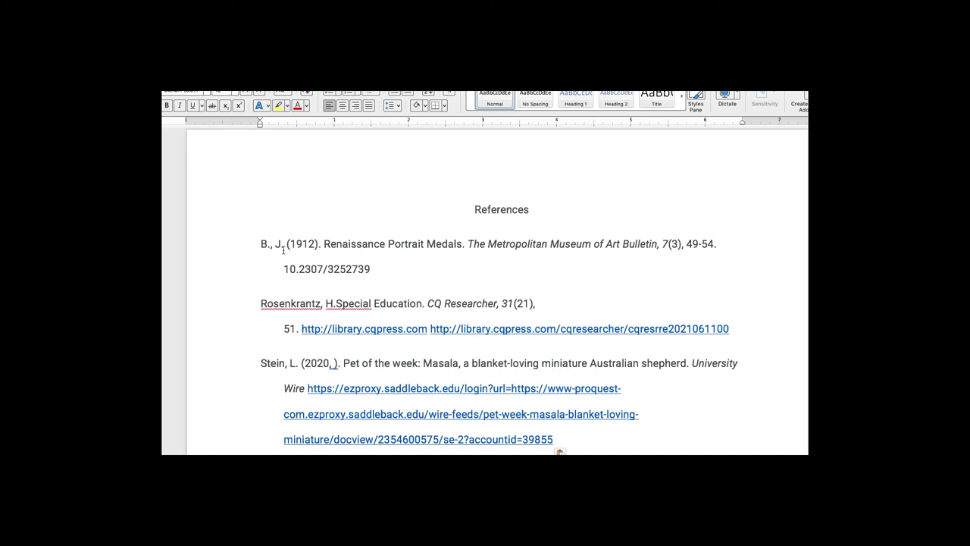
Add a space after 'H.' in the Rosenkrantz entry and change Stein's date from (2020, ) to (2020).
{"action": "left_click_drag", "start_coordinate": [283, 244], "coordinate": [260, 244]}
{"action": "left_click", "coordinate": [336, 303]}
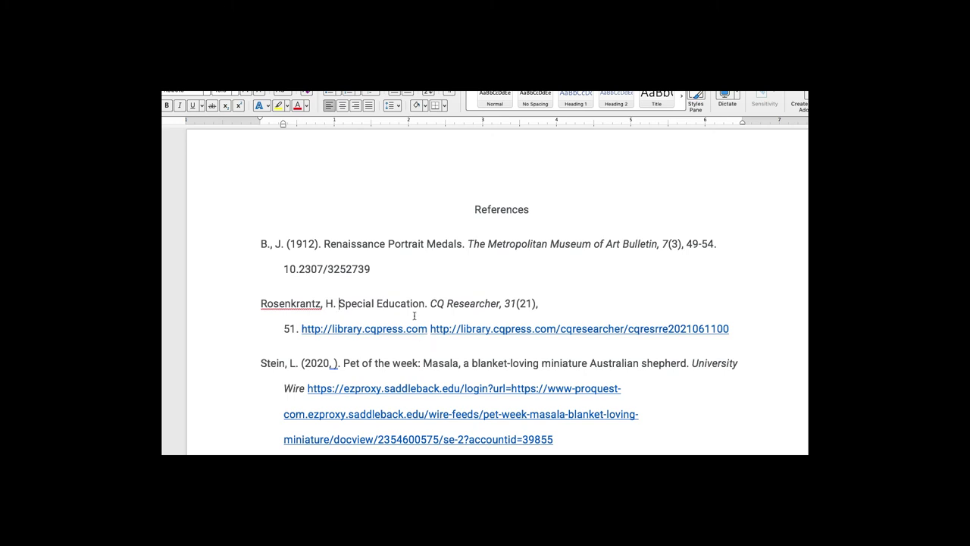
{"action": "left_click", "coordinate": [332, 365]}
{"action": "key", "text": "BackSpace"}
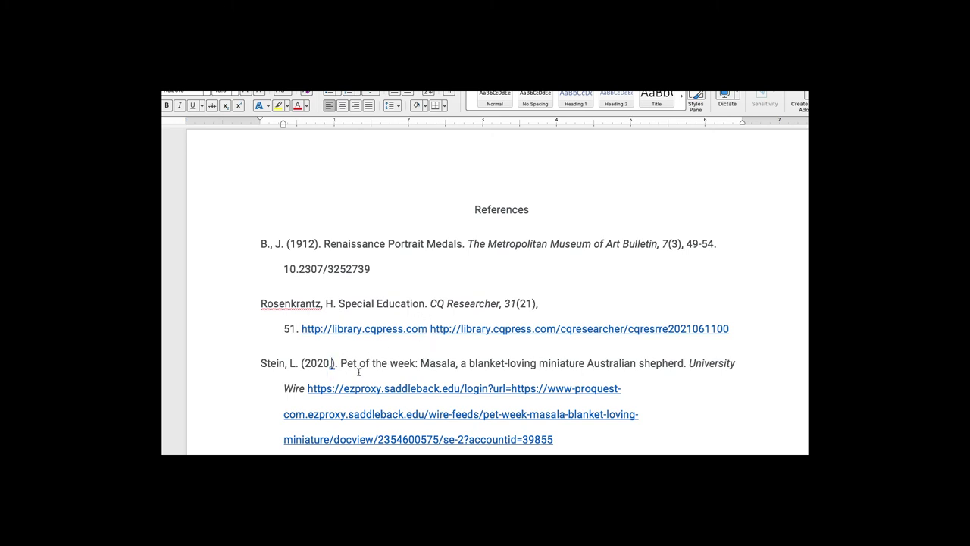
{"action": "key", "text": "BackSpace"}
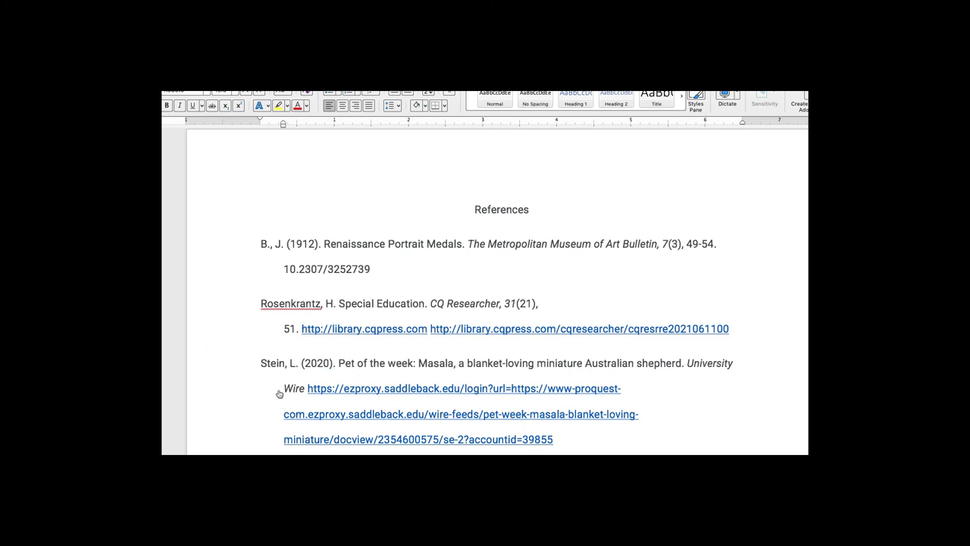